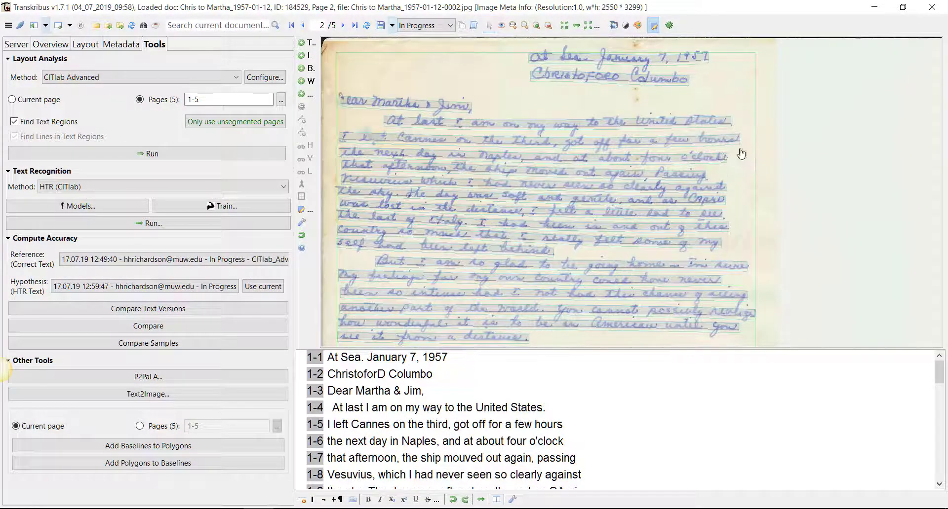
drag(740, 154, 732, 218)
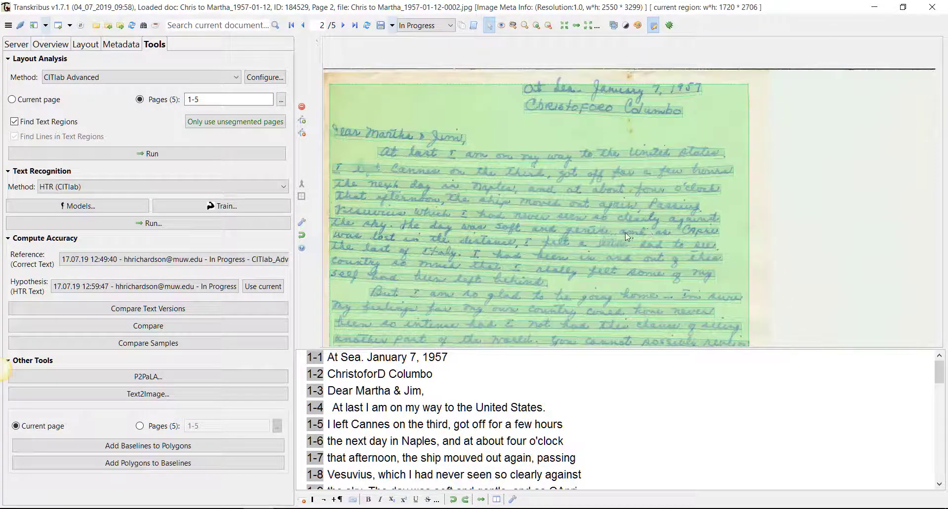
scroll(625, 233, down, 3)
scroll(625, 233, up, 2)
scroll(625, 233, down, 3)
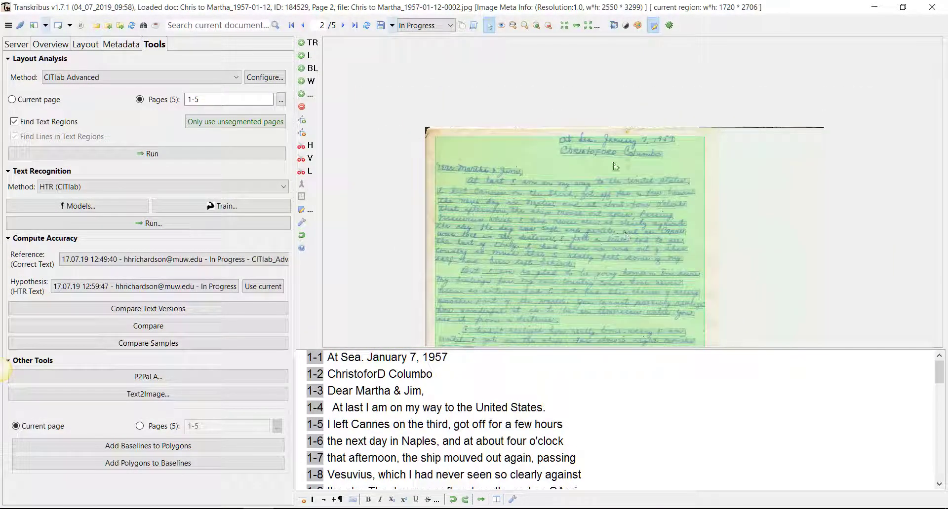
click(575, 25)
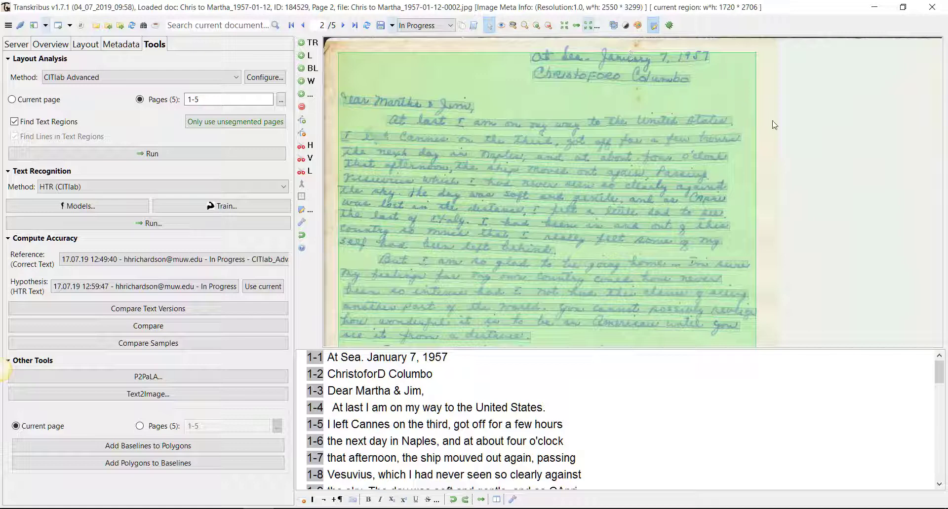
click(788, 134)
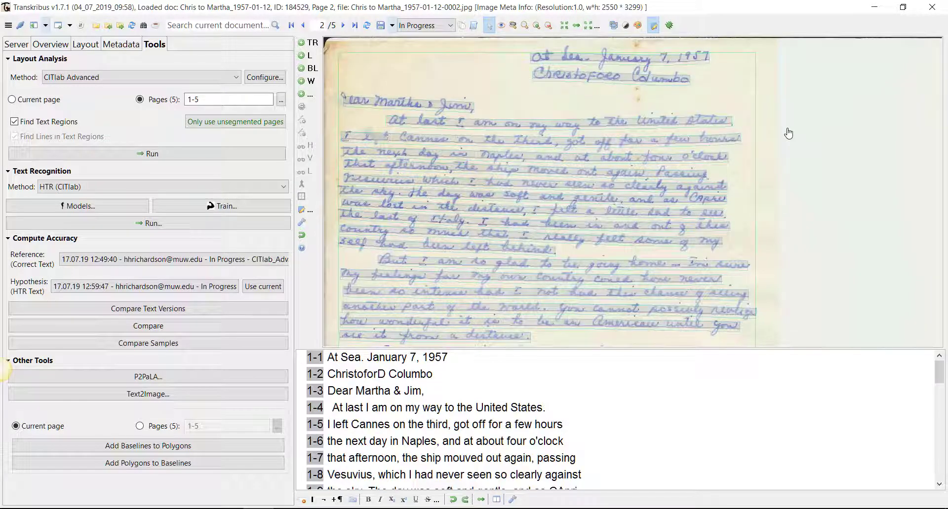
- Choose Test collection from the server's collections as the working collection
click(17, 44)
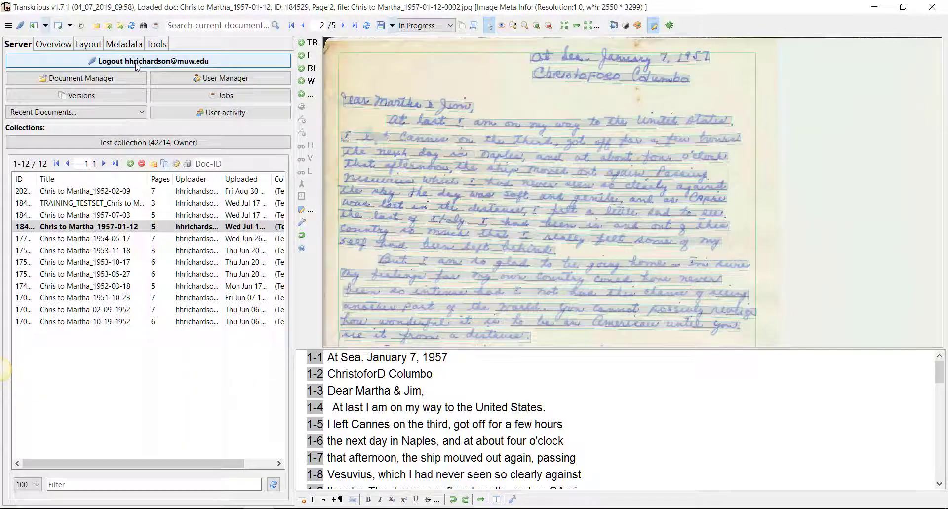
click(145, 146)
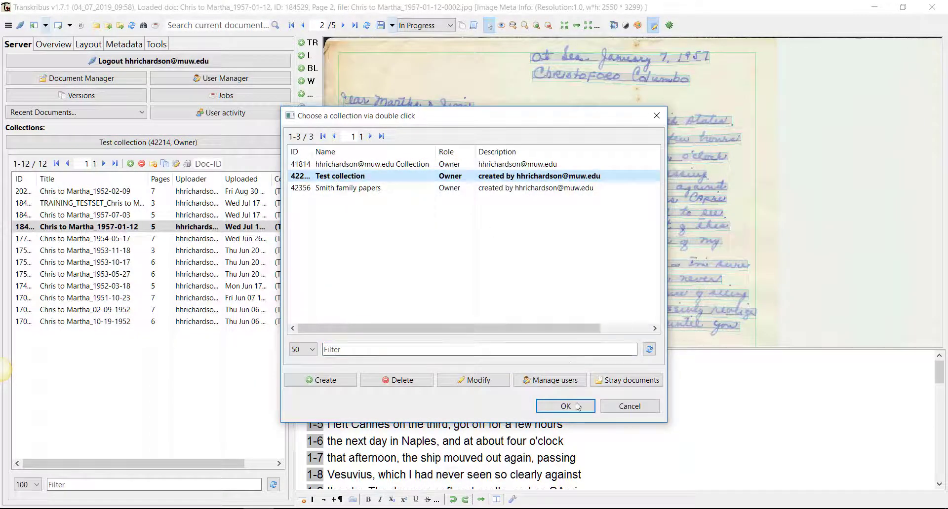
click(565, 406)
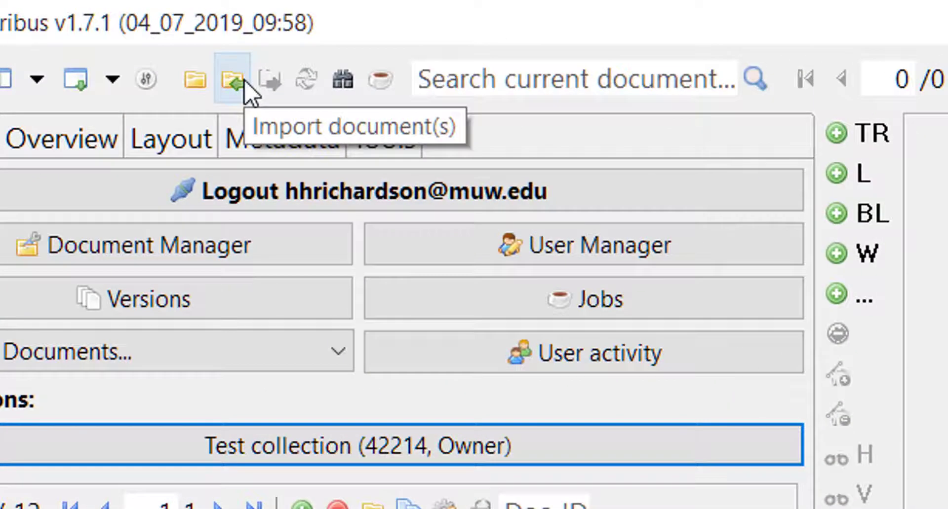
- Import Chris to Martha_1951-10-23.pdf from the Smith papers folder into Test collection, extracting and uploading its images
click(244, 82)
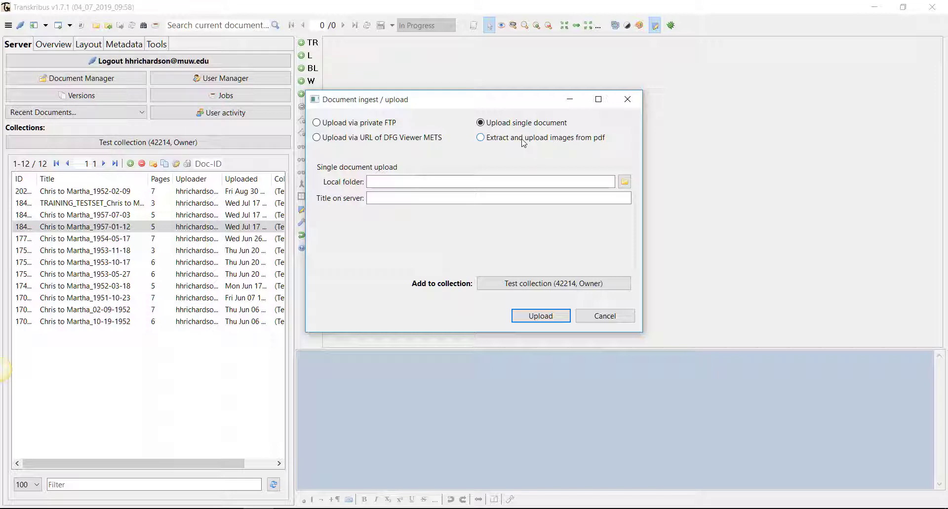
click(523, 143)
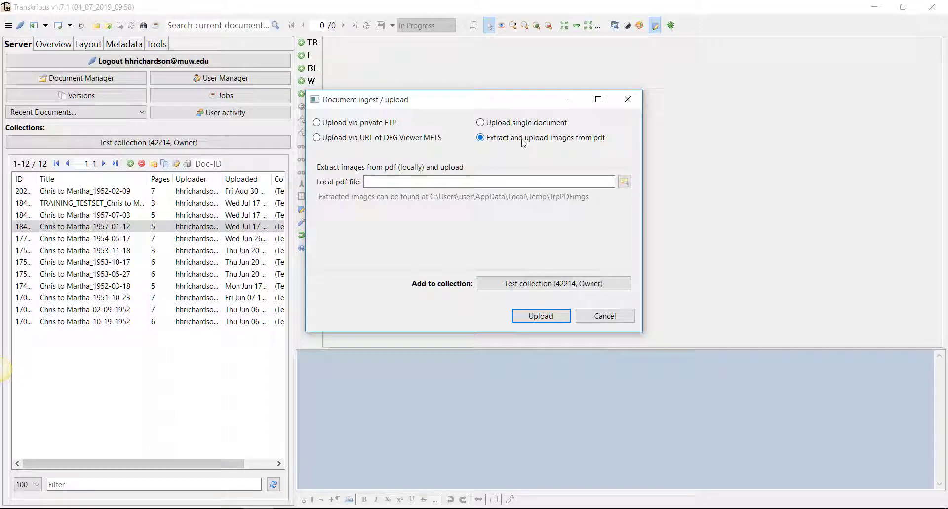
click(624, 182)
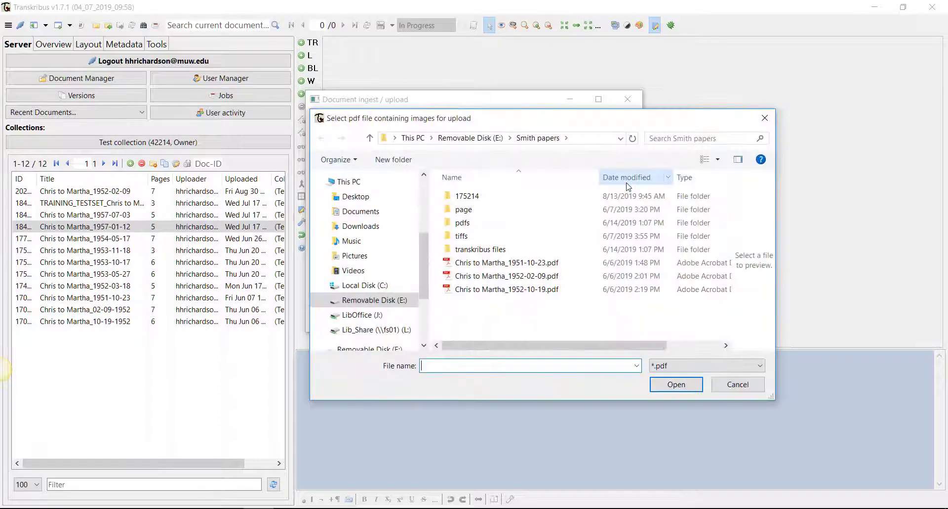
click(506, 263)
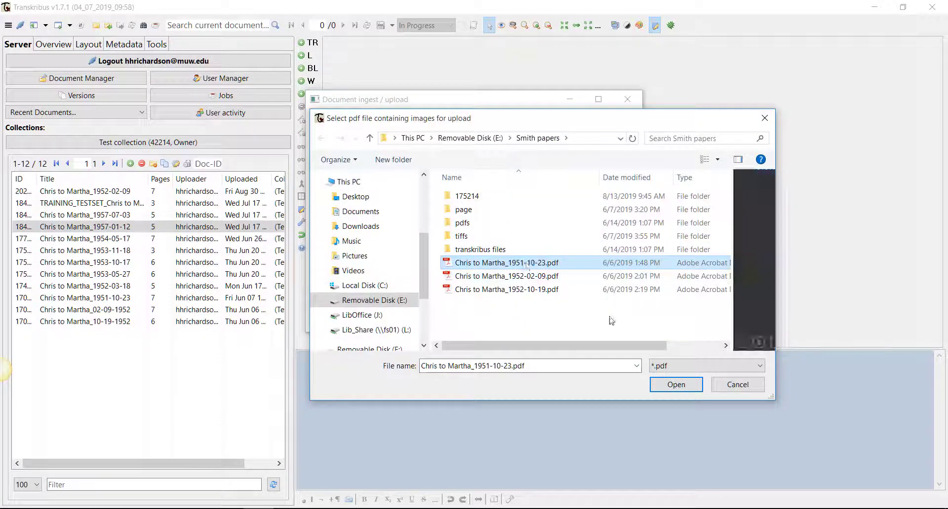
click(679, 389)
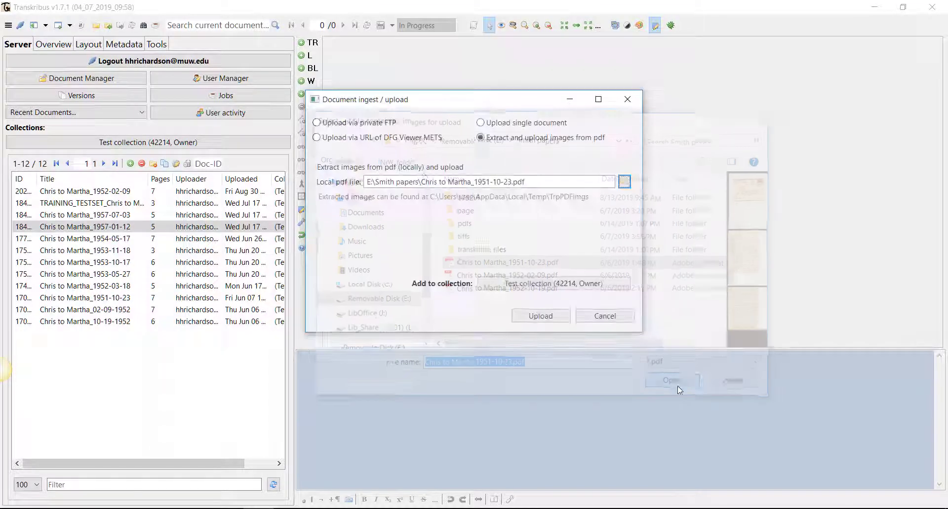
click(549, 318)
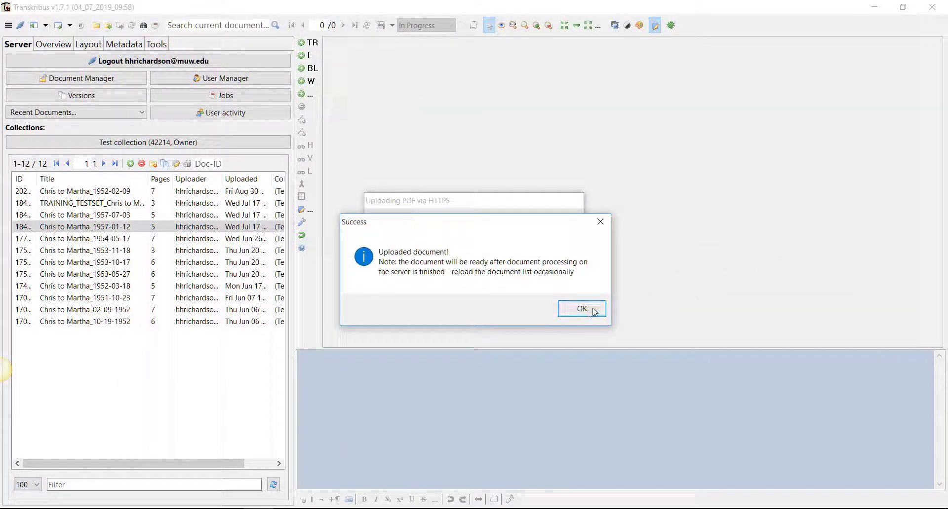
click(583, 309)
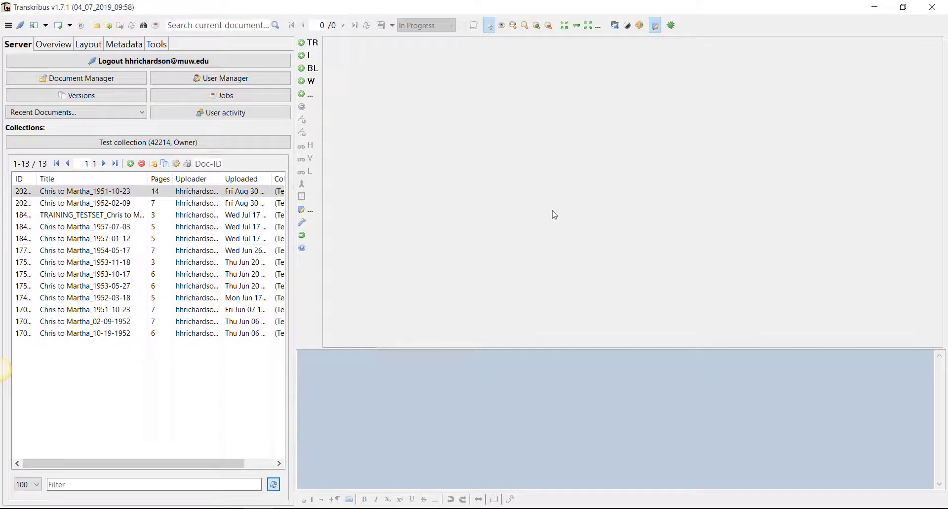
- Open the uploaded 14-page Chris to Martha_1951-10-23 document and run CITlab Advanced layout analysis on pages 1-14, reloading the current page
double_click(129, 193)
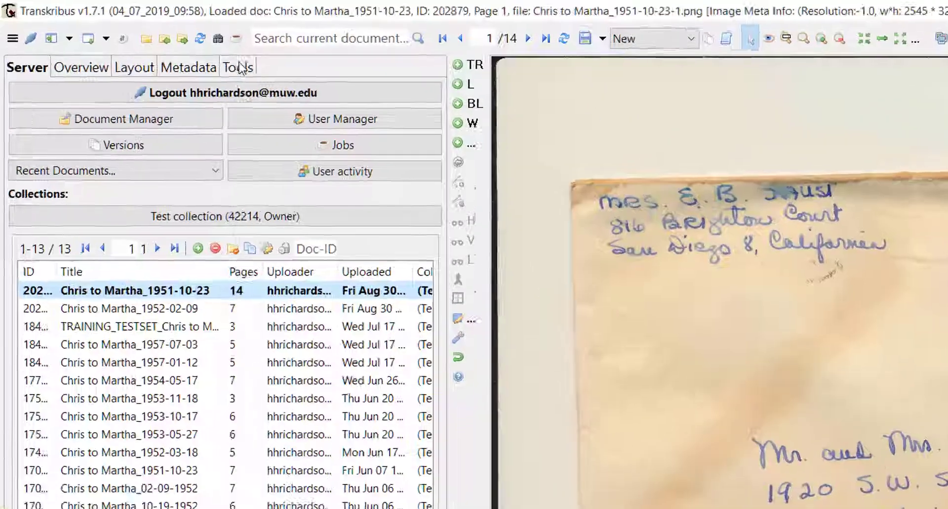
click(238, 68)
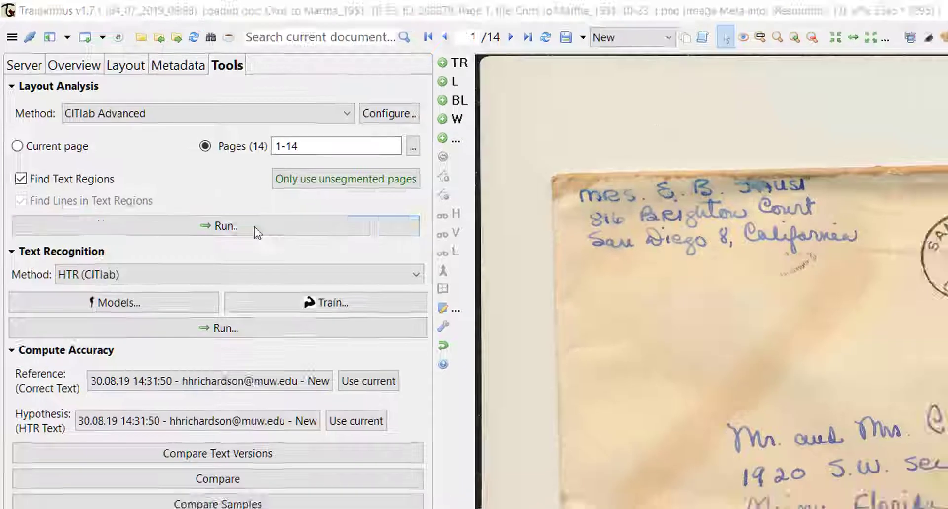
click(317, 282)
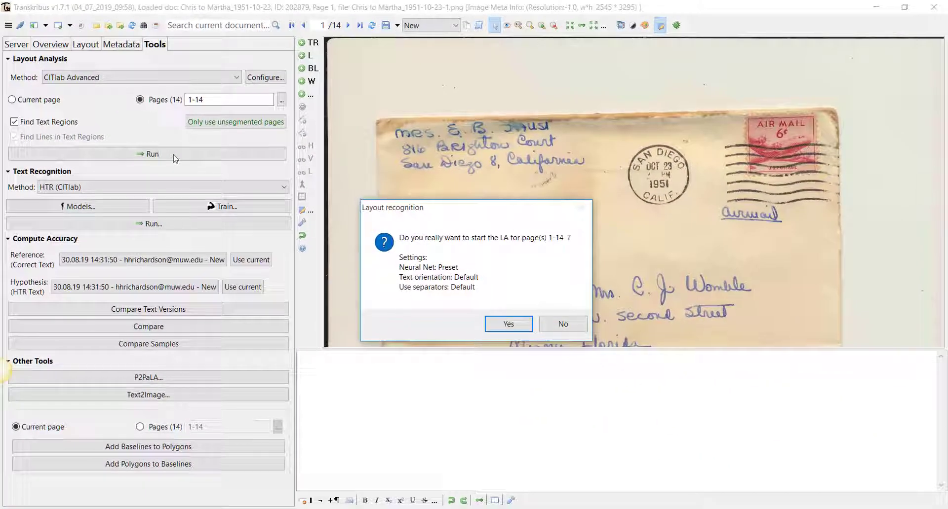
click(512, 323)
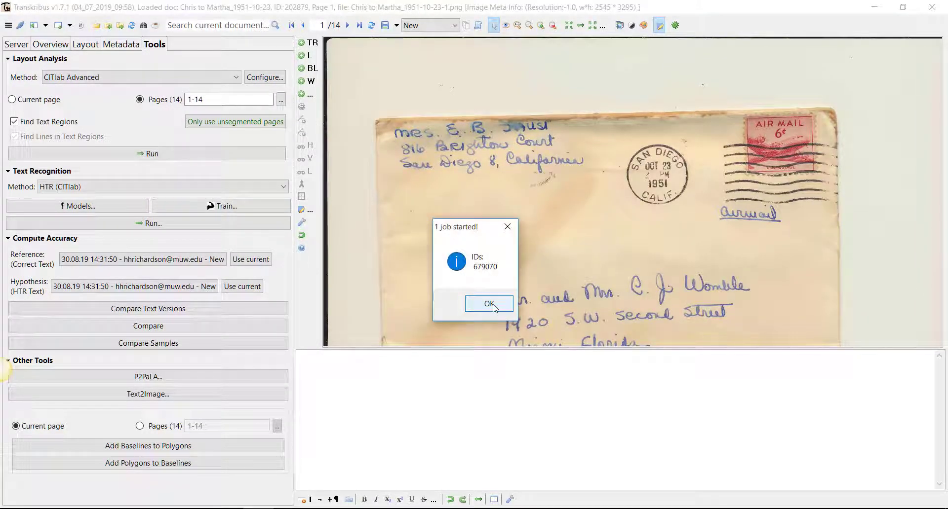
click(489, 304)
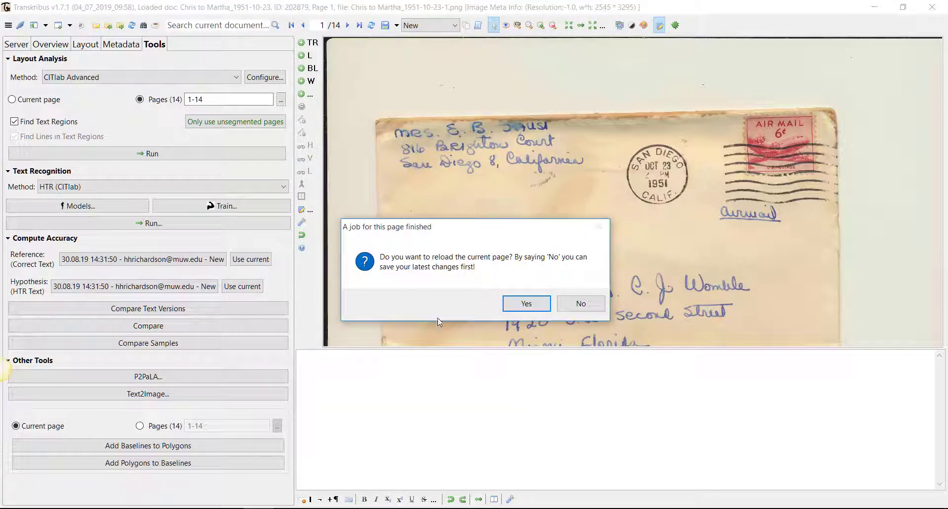
click(510, 308)
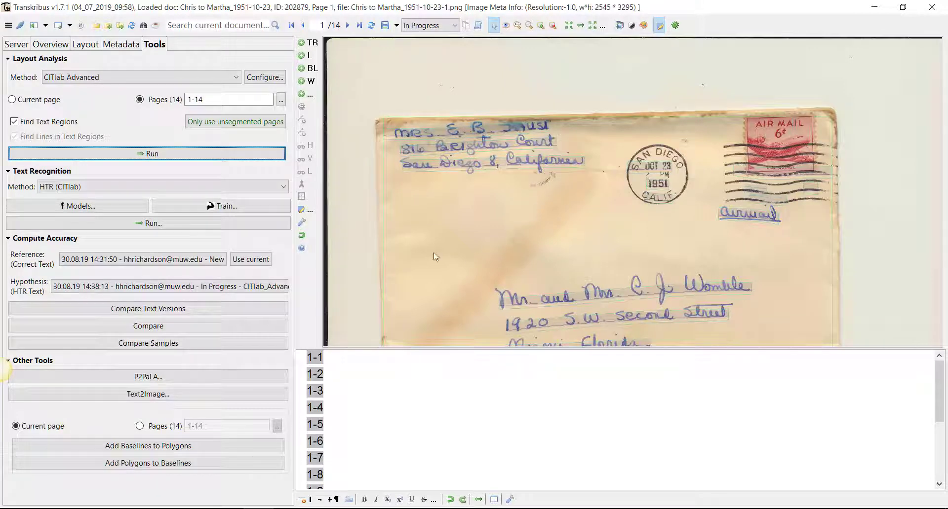
- Examine the envelope's segmentation by selecting its text region and the second and third lines of the return address
click(408, 230)
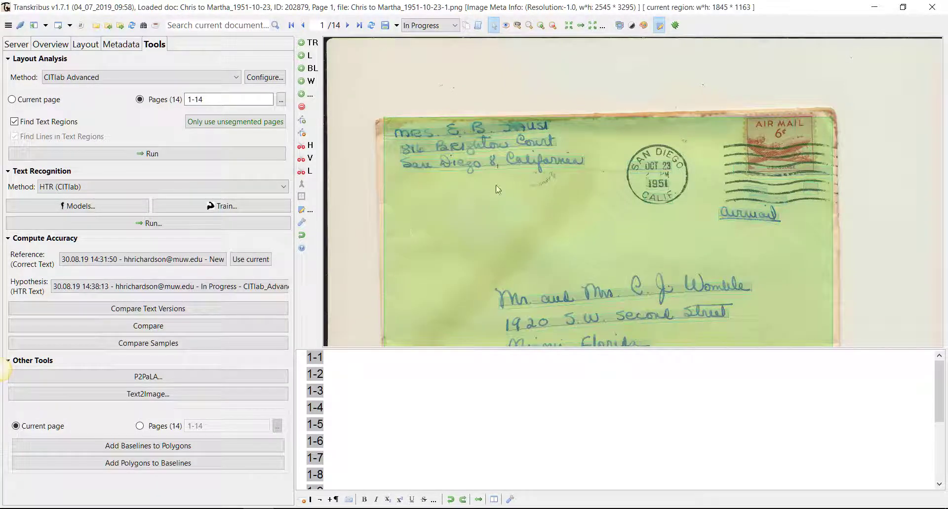
click(486, 147)
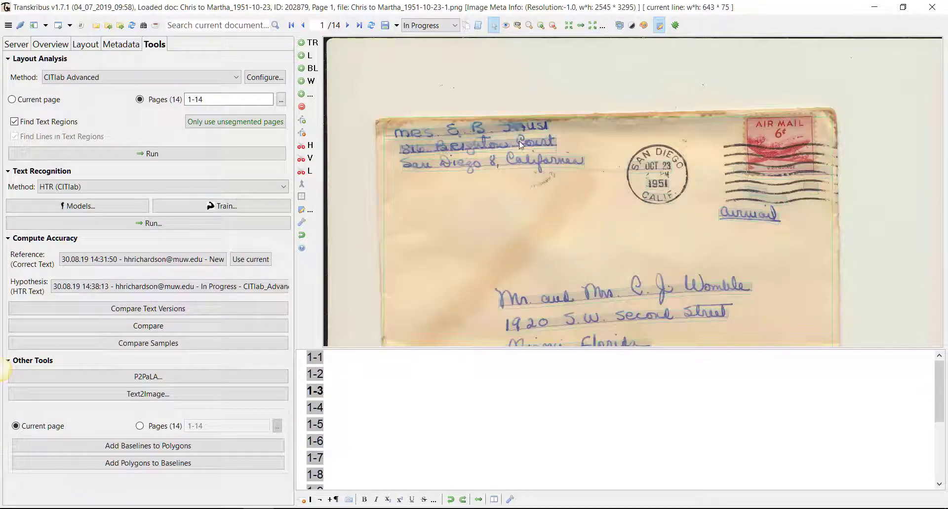
click(515, 172)
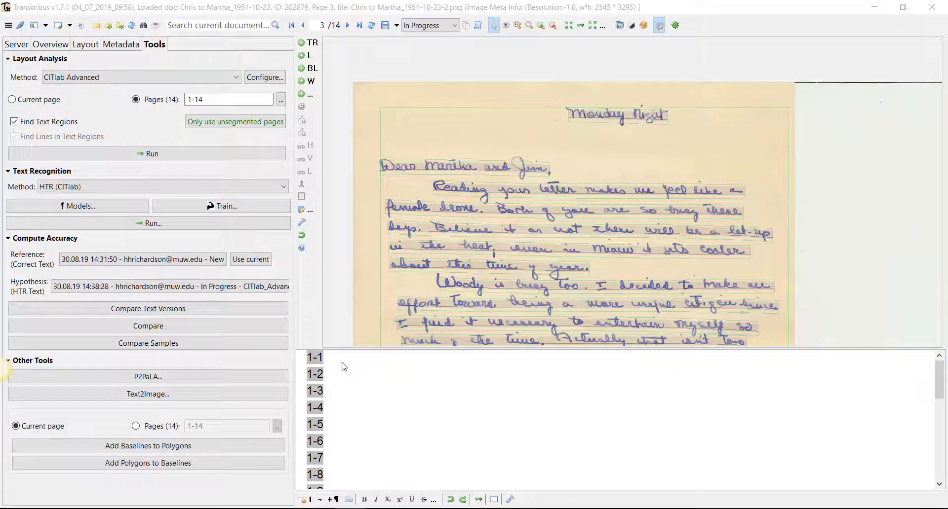
- On page 3, transcribe line 1-1 as "Monday Night" and line 1-2 as the letter's salutation to its two recipients
click(344, 365)
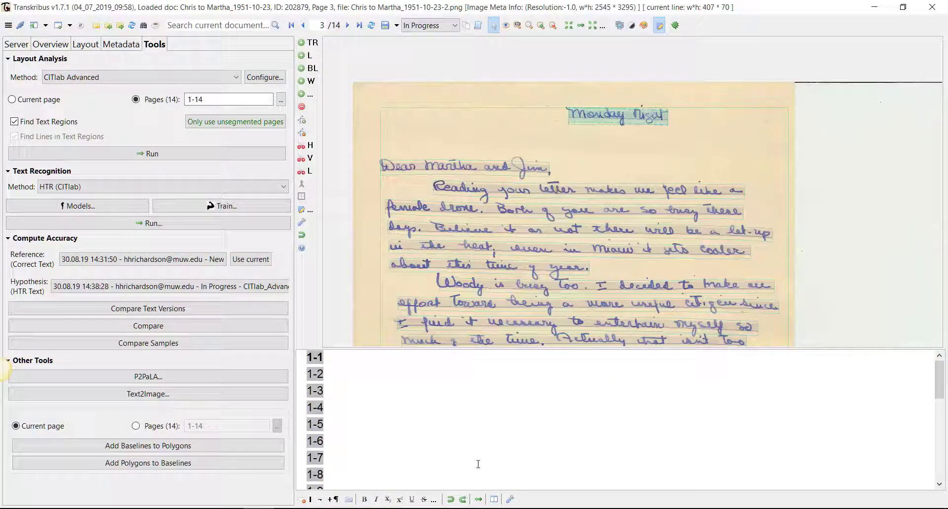
text(Monday N)
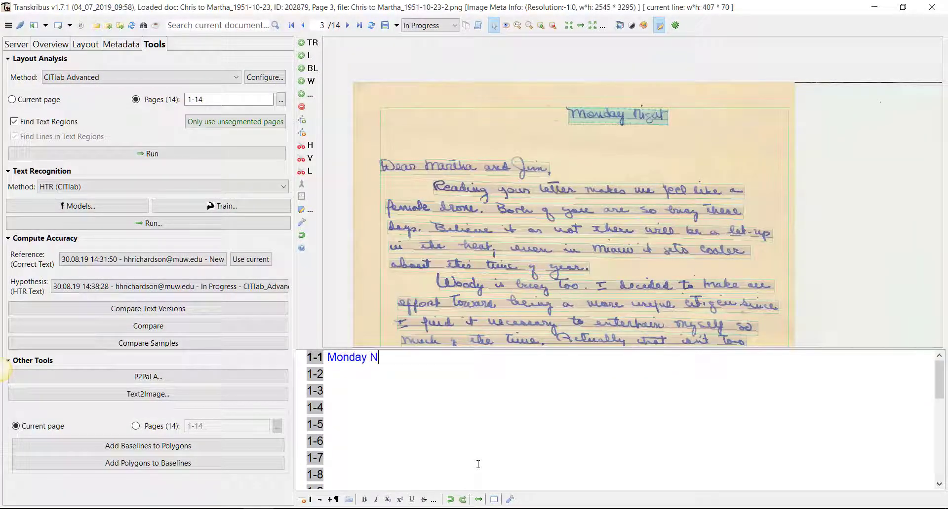
text(ight)
key(Return)
text(D)
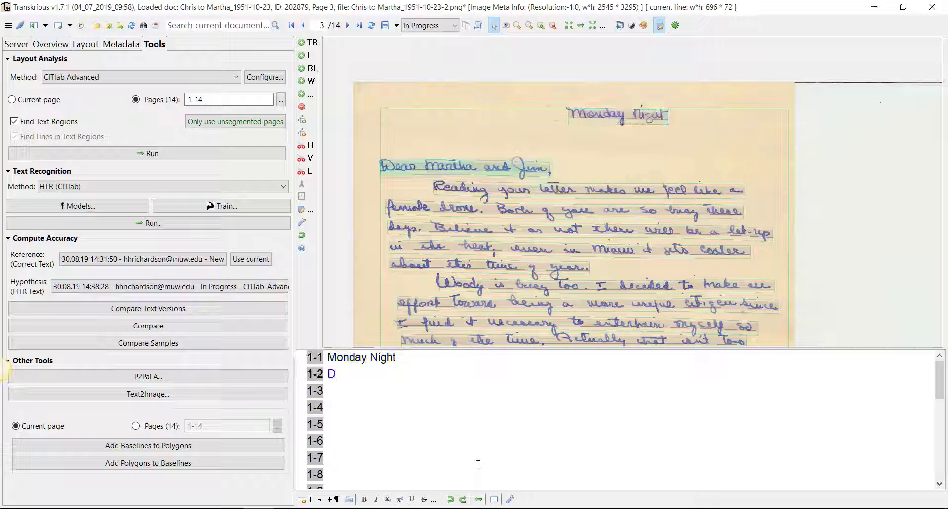
text(ear Martha and )
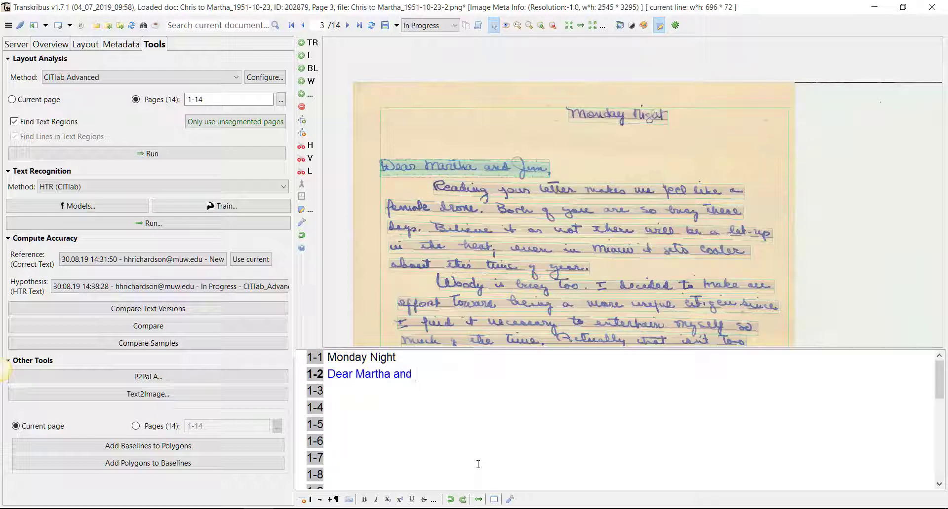
text(Jim,  )
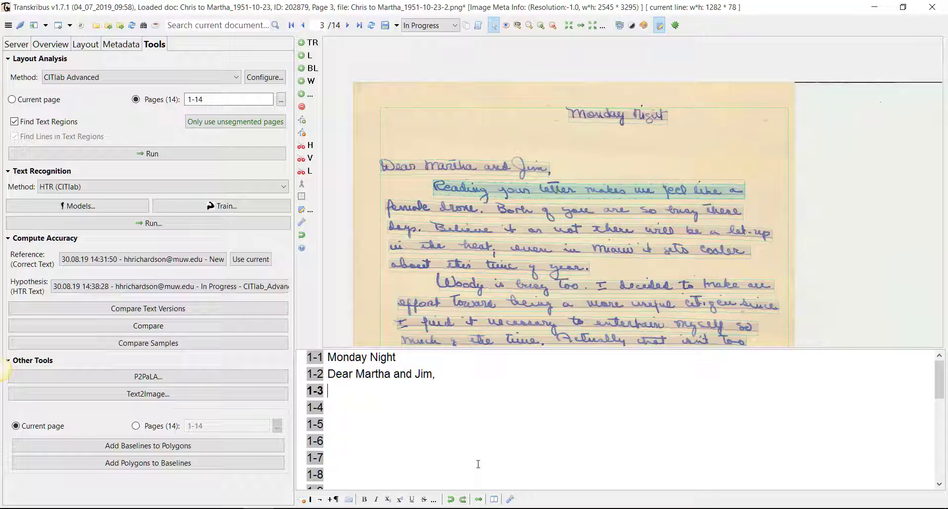
text(Reading your letter makes )
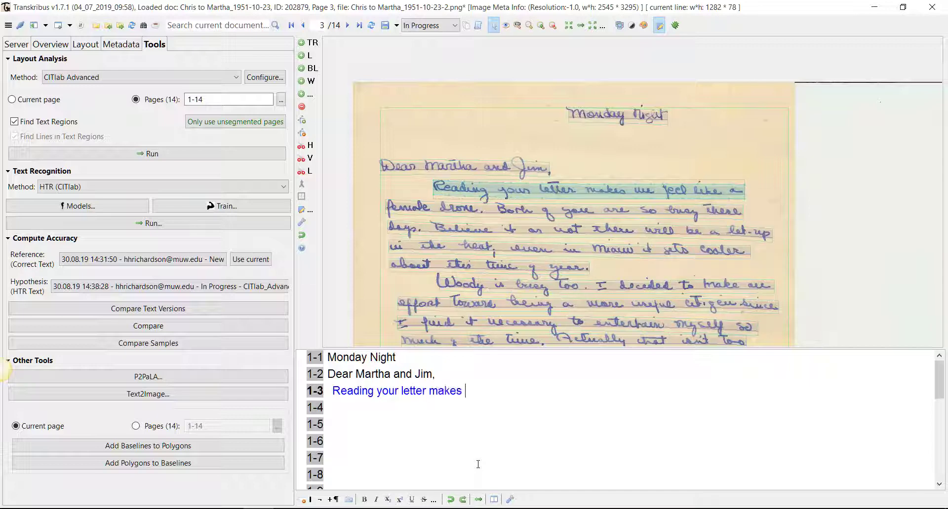
text(me feel like a)
- Transcribe line 1-3, slightly indented, as "Reading your letter makes me feel like a"
key(Return)
- Transcribe line 1-4 as "female drone. Both of you are so busy these" and begin line 1-5 with "days. Believe"
text(female )
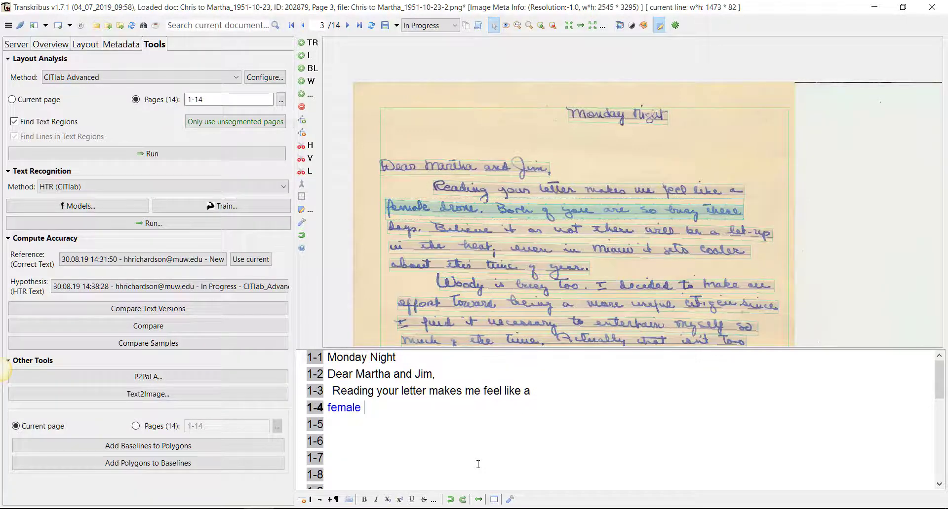
text(drone. Bot)
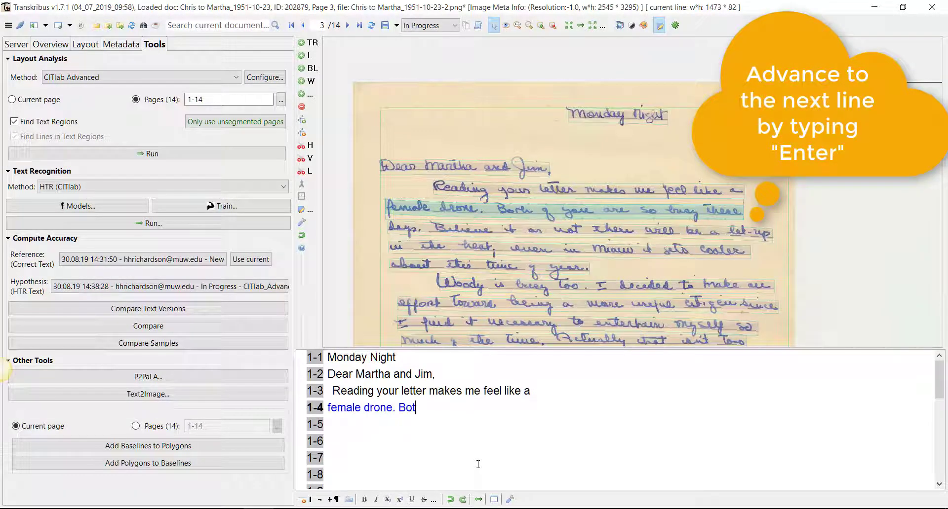
text(h of you are so busy these)
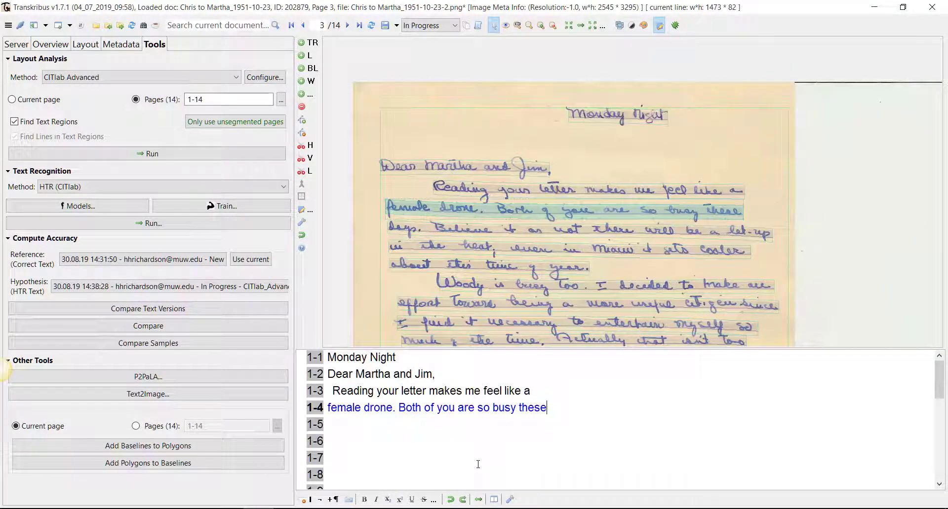
key(Return)
text(days.)
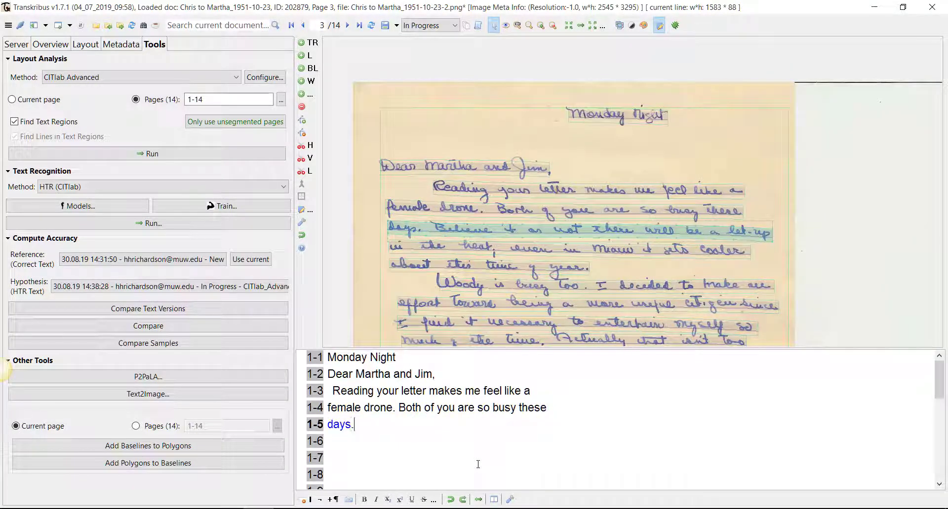
text( Belive)
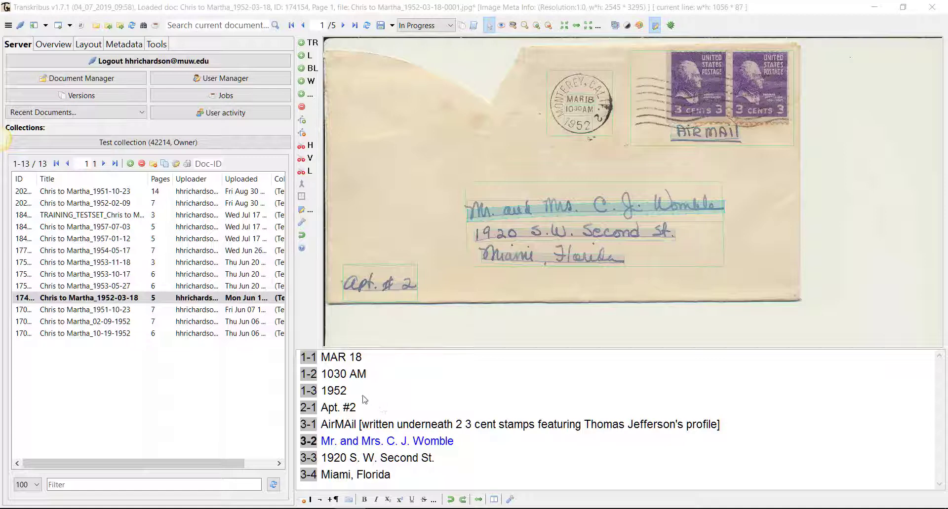
- Tag the postmark text in lines 1-1 through 1-3 of the envelope transcription as date
drag(354, 391, 321, 357)
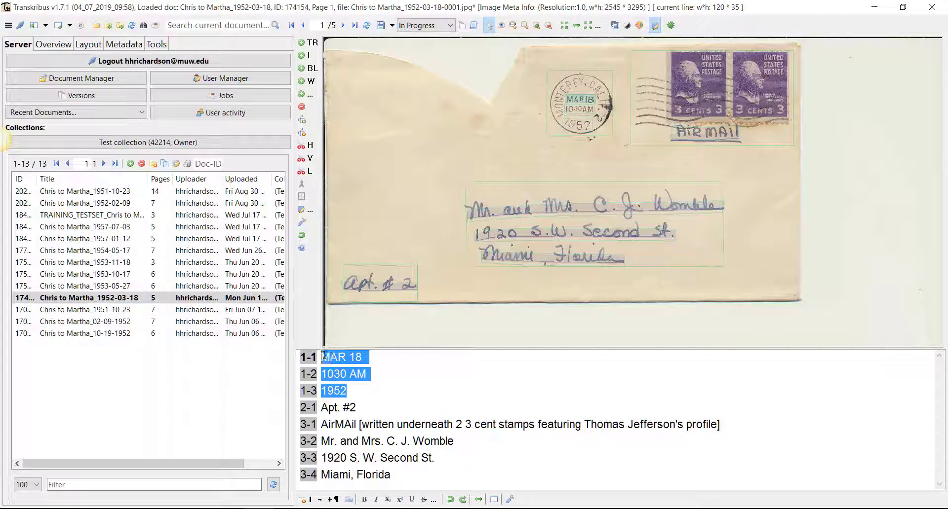
click(124, 44)
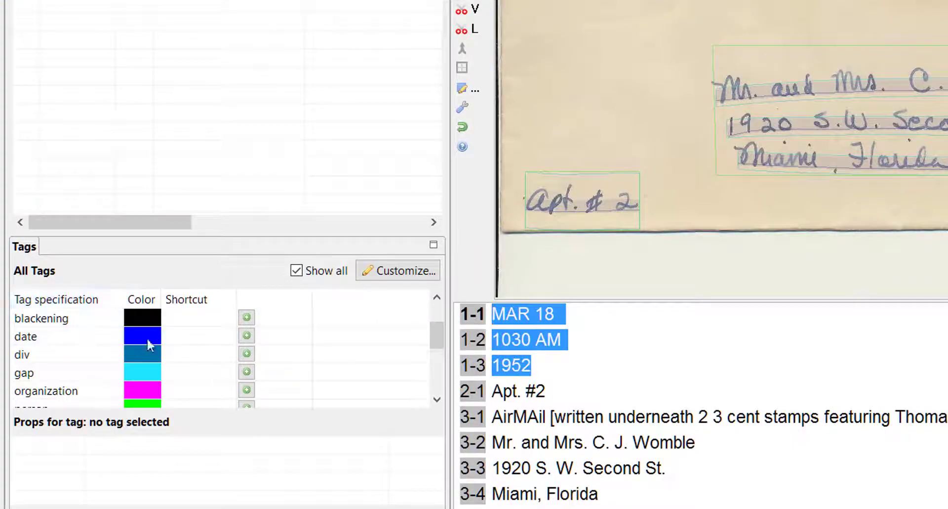
click(246, 336)
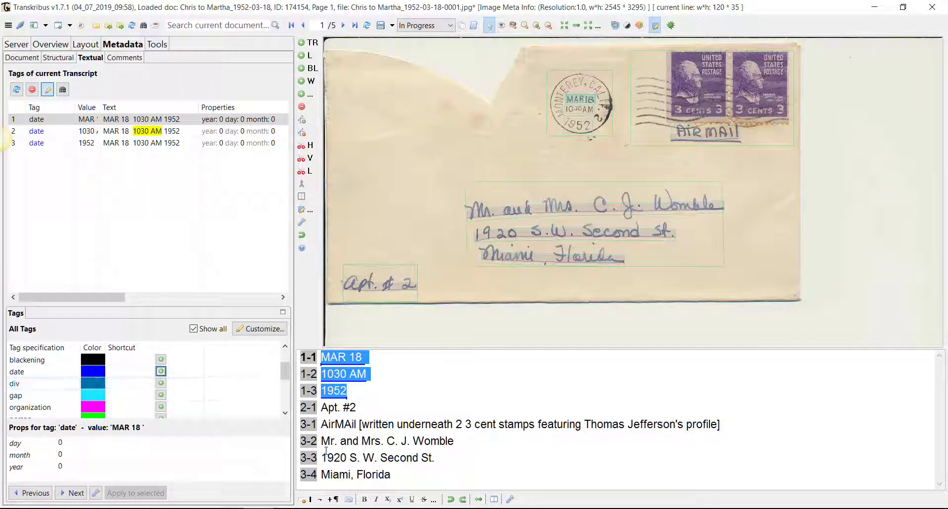
- For the addressee names in line 3-2, create a custom tag named "Recipient" and select it among the available tags
drag(321, 440, 454, 446)
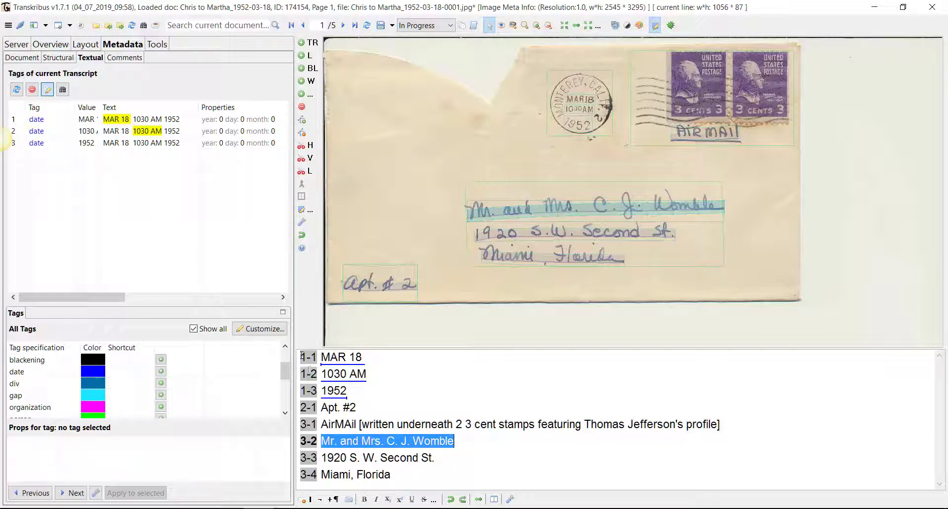
click(265, 330)
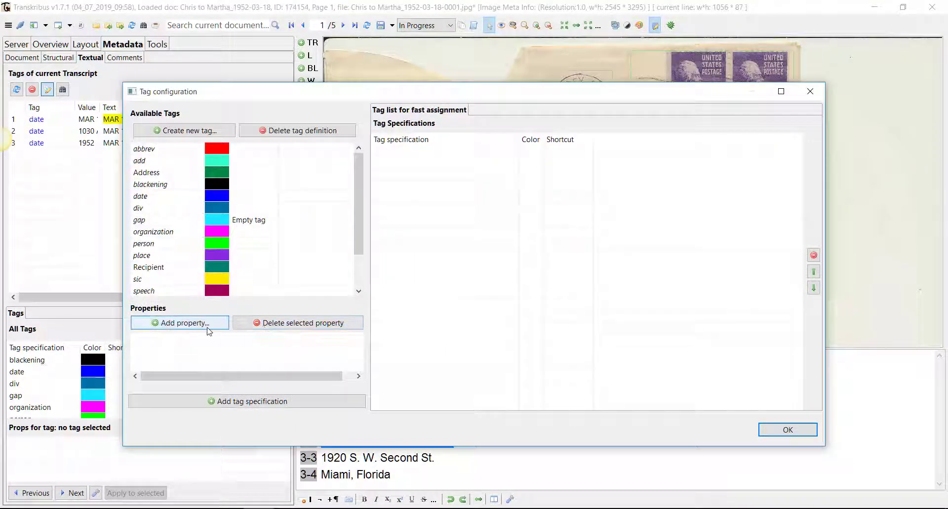
click(194, 133)
text(Recipient)
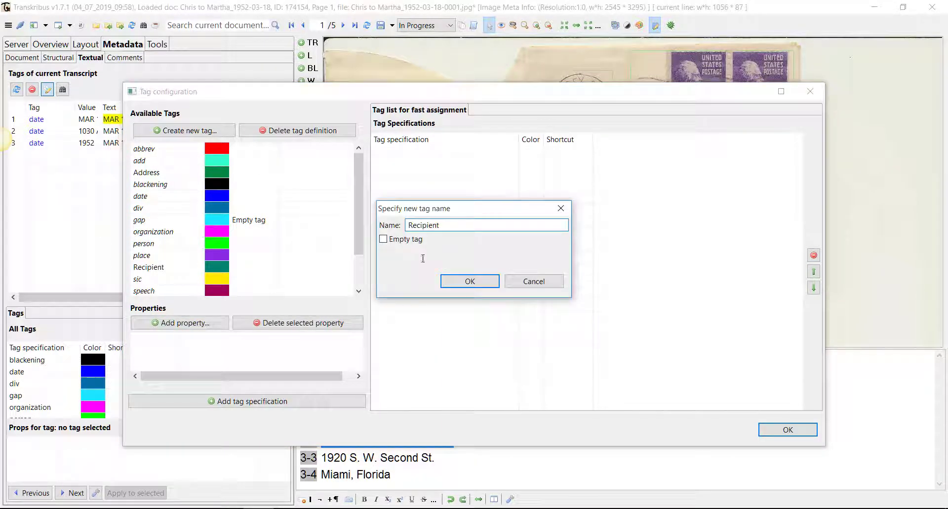
click(457, 281)
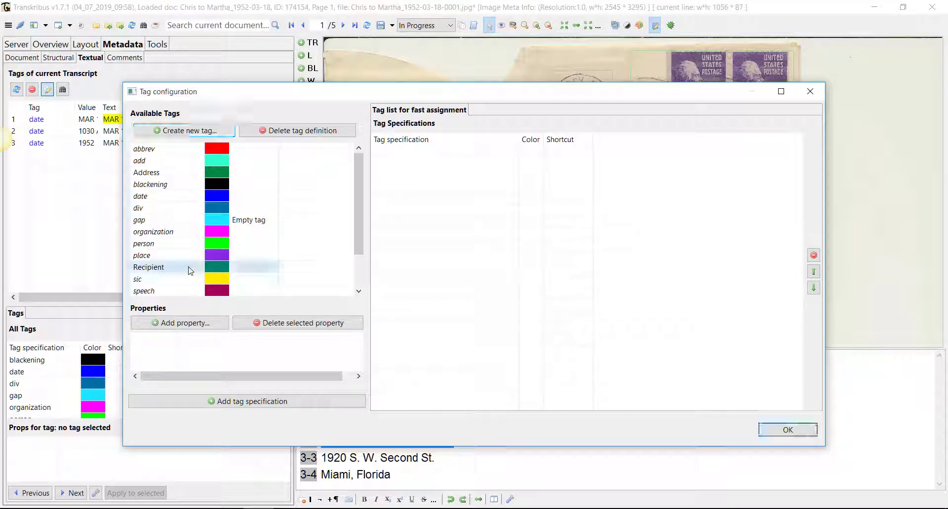
click(189, 270)
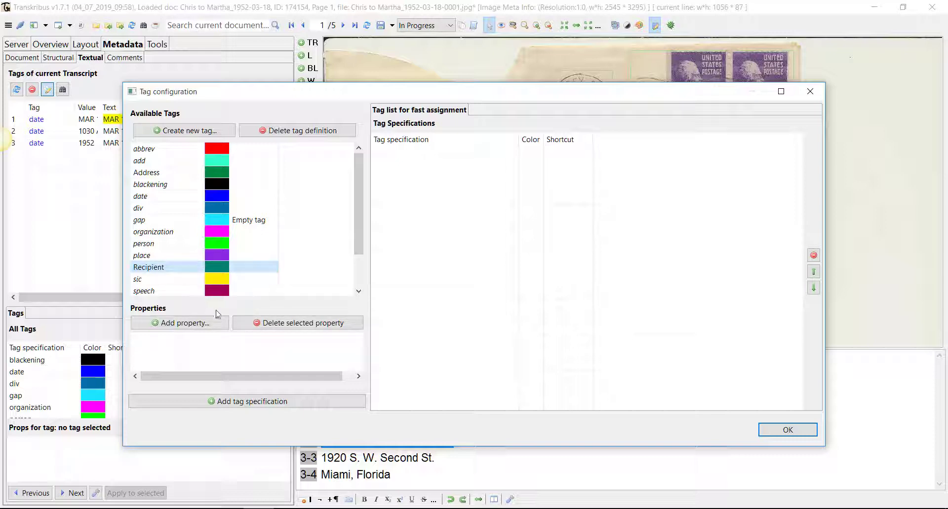